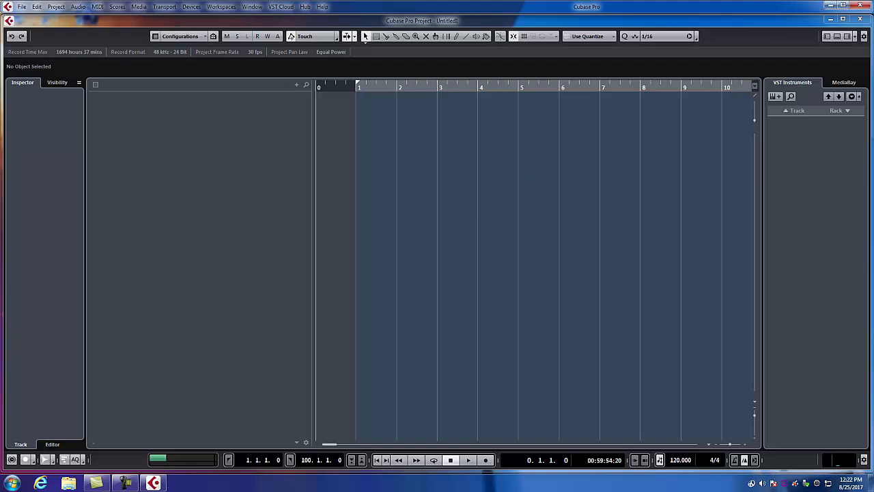
Add Kontakt 5 as a rack instrument with an assigned MIDI track, and close its plugin window
left_click(841, 113)
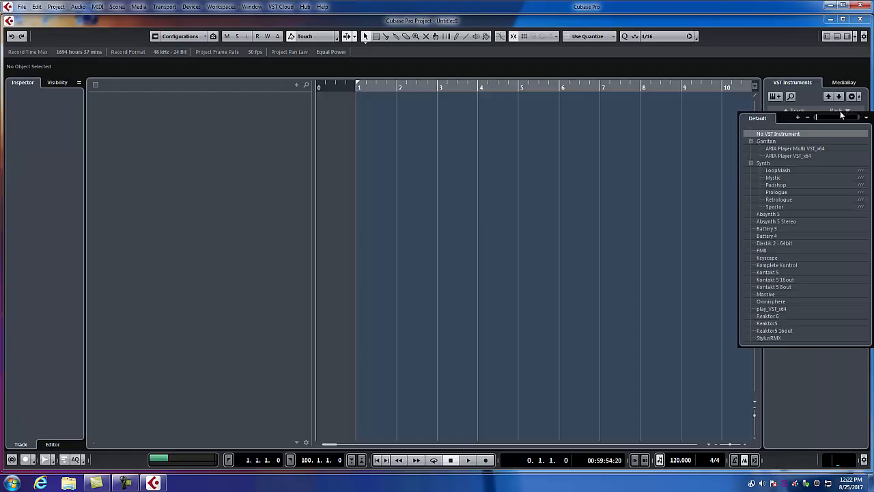
left_click(770, 273)
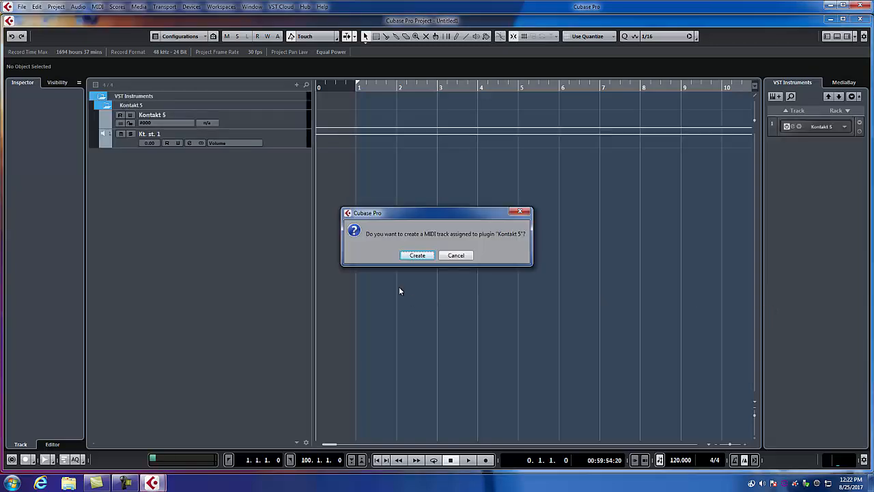
left_click(419, 255)
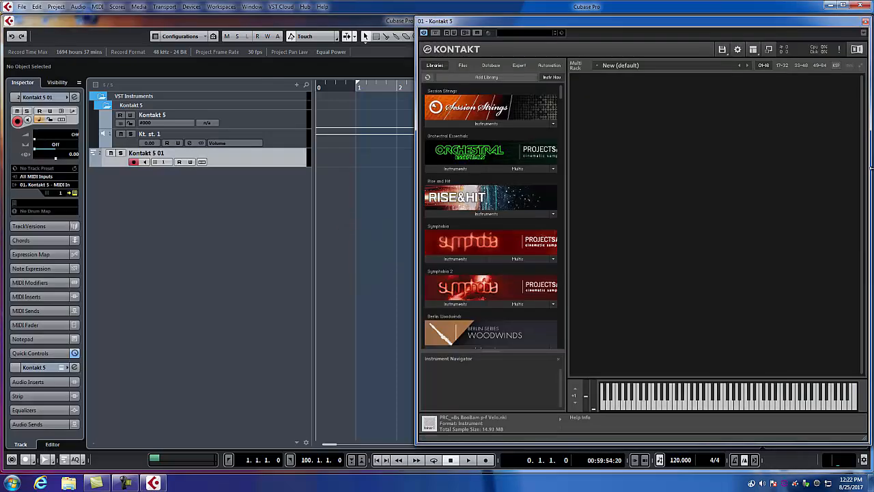
left_click(864, 23)
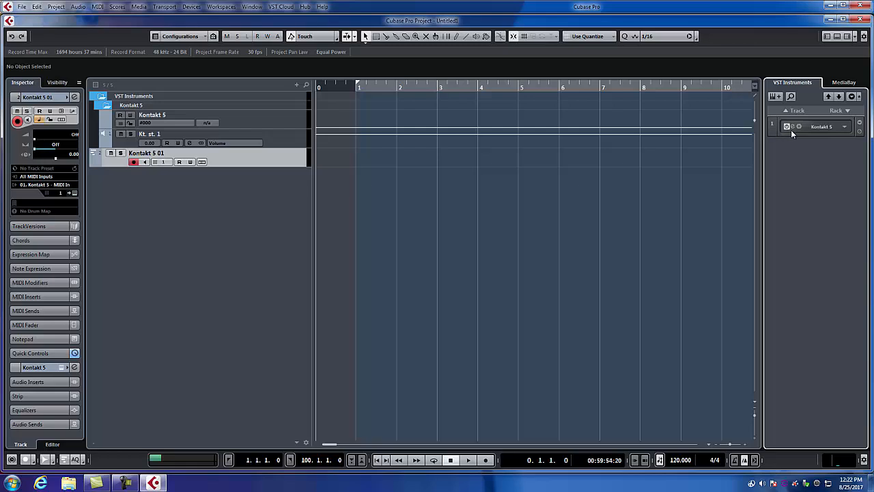
Activate the additional stereo outputs Kt. st.2, Kt. st.3 and Kt. st.4 for the Kontakt 5 rack instrument
right_click(833, 128)
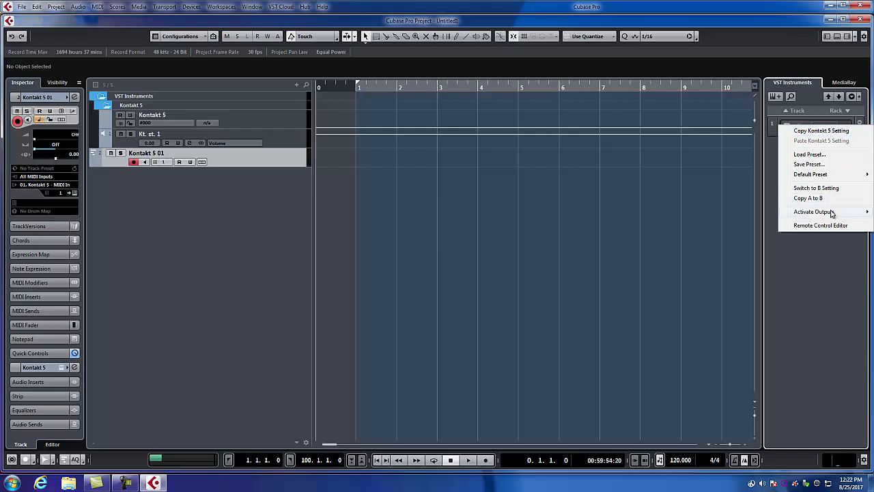
mouse_move(832, 213)
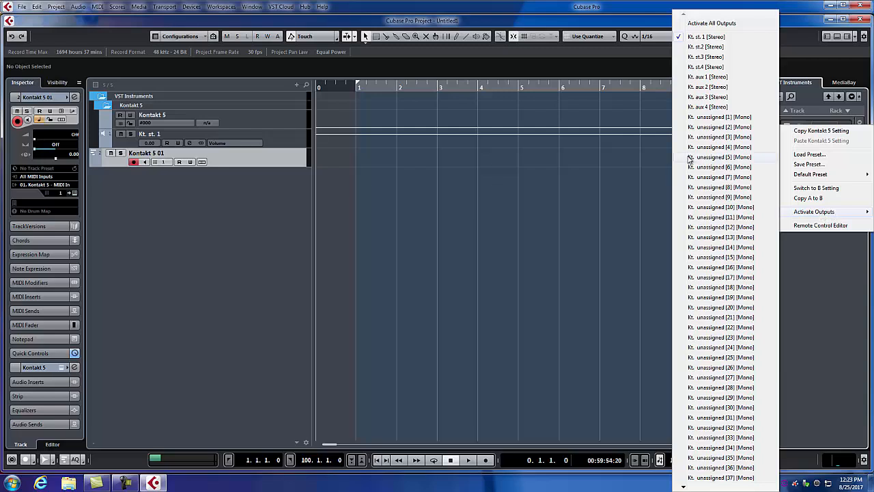
left_click(704, 47)
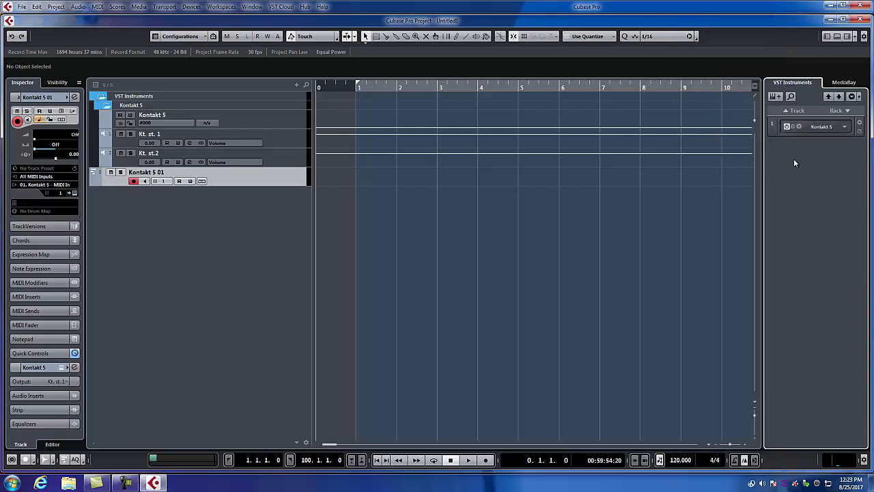
right_click(822, 129)
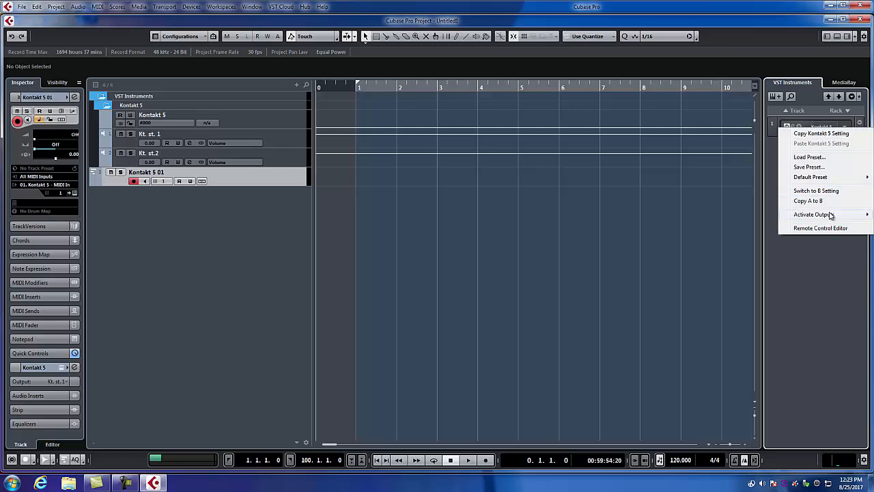
left_click(706, 56)
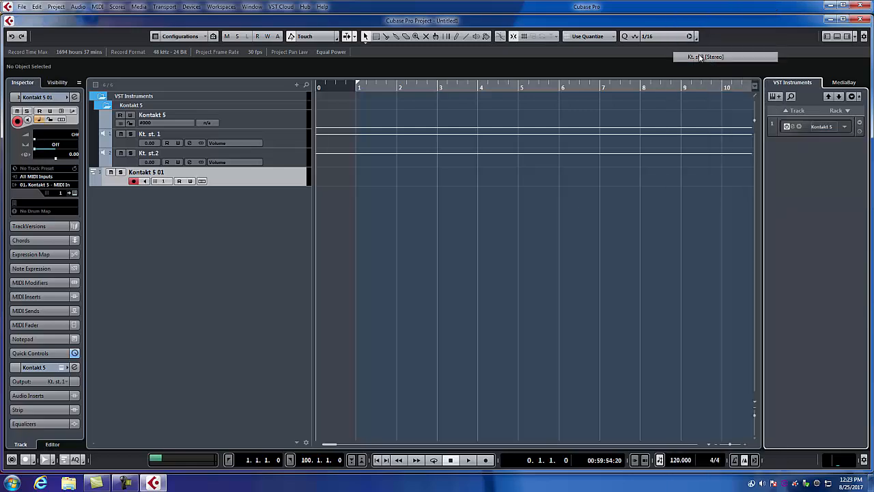
right_click(827, 128)
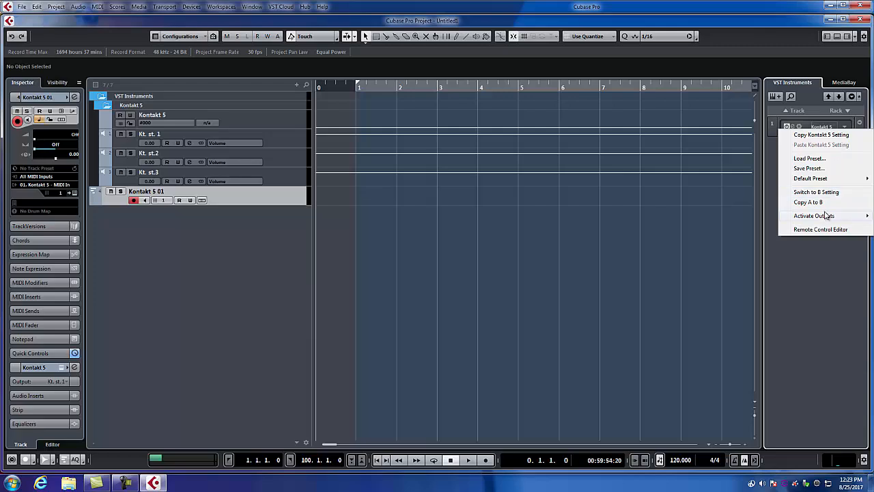
mouse_move(825, 215)
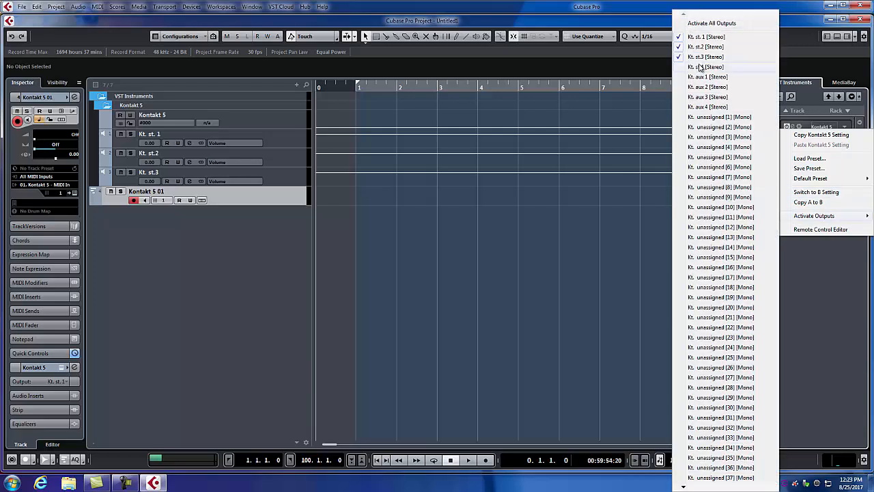
left_click(704, 67)
Show the Outputs section in the Kontakt 5 plugin window and reset it to the targets default
left_click(787, 127)
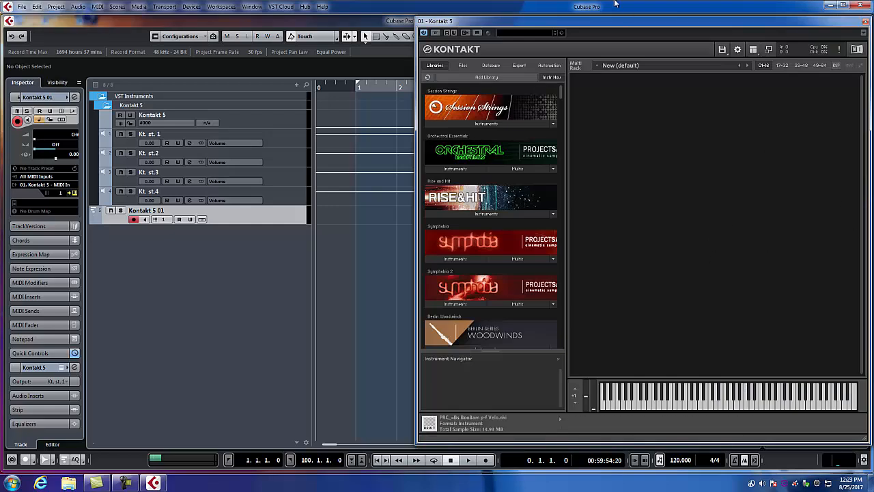
right_click(589, 32)
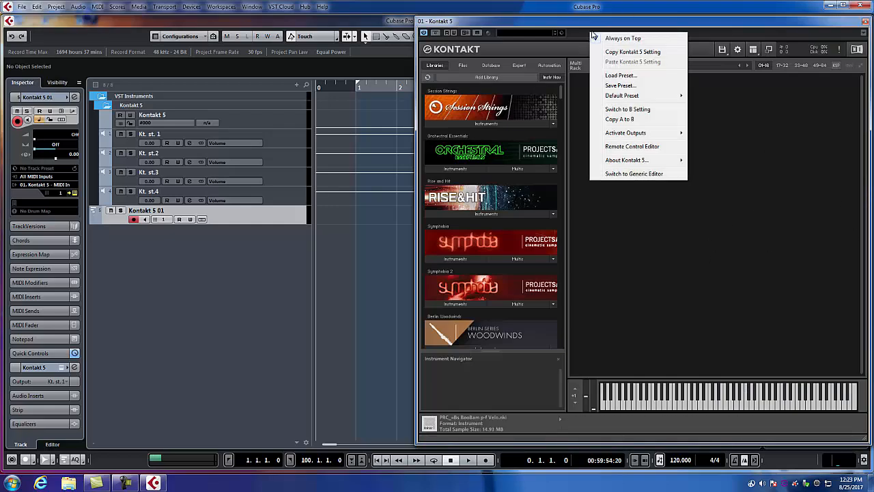
mouse_move(632, 133)
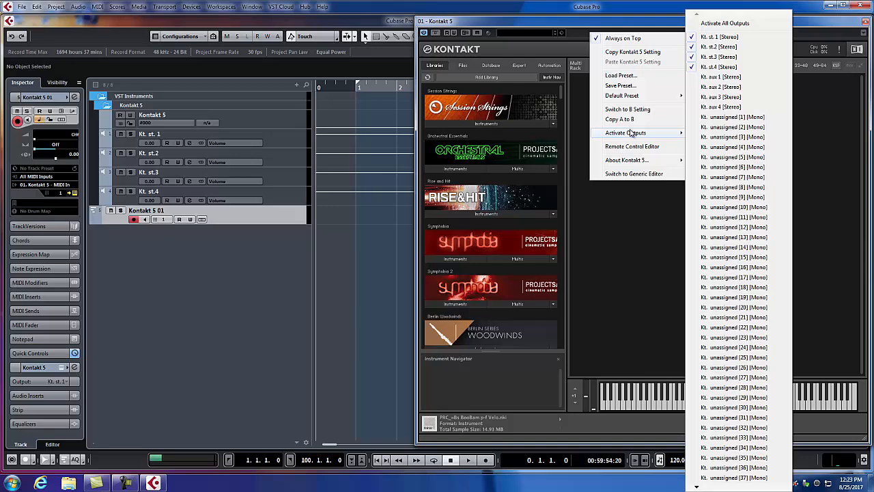
left_click(591, 23)
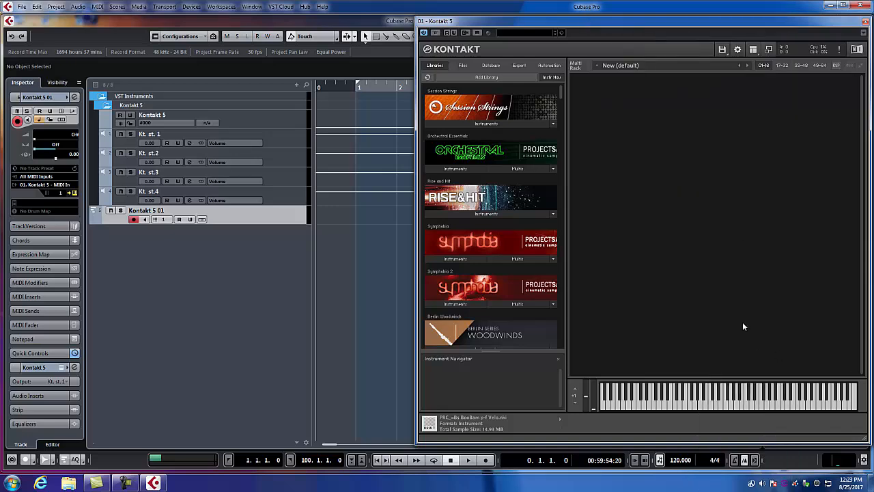
left_click(755, 51)
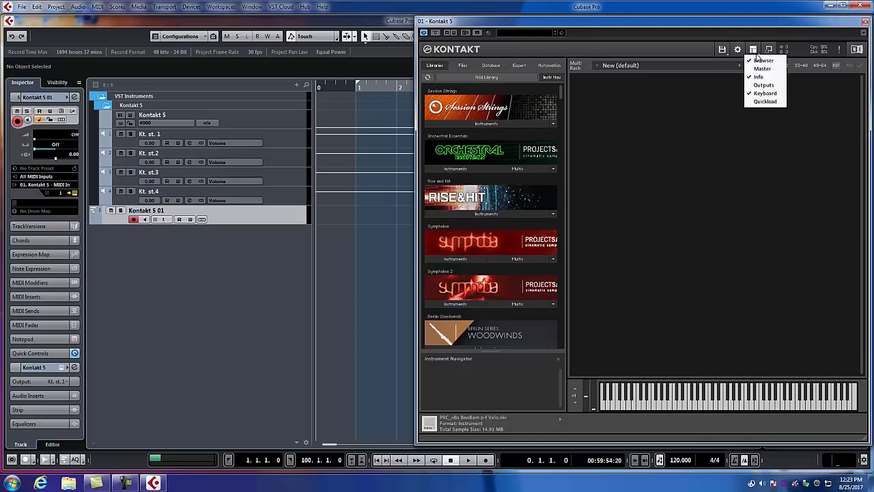
left_click(763, 85)
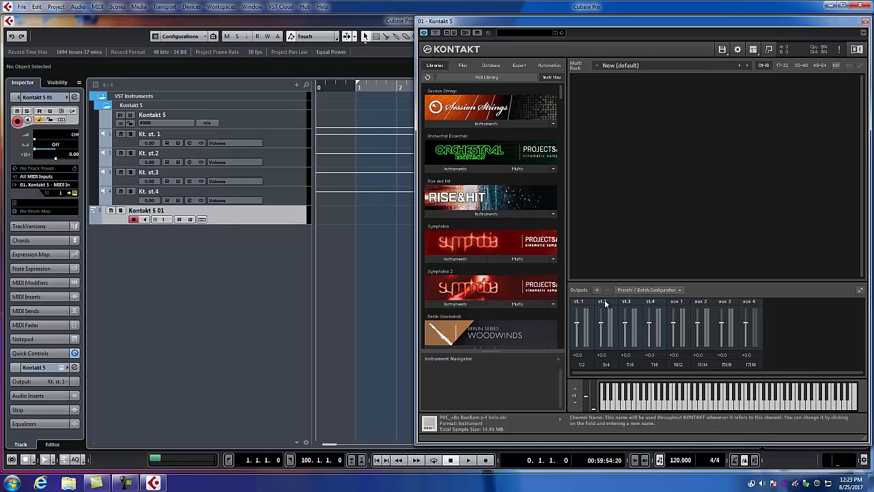
left_click(676, 292)
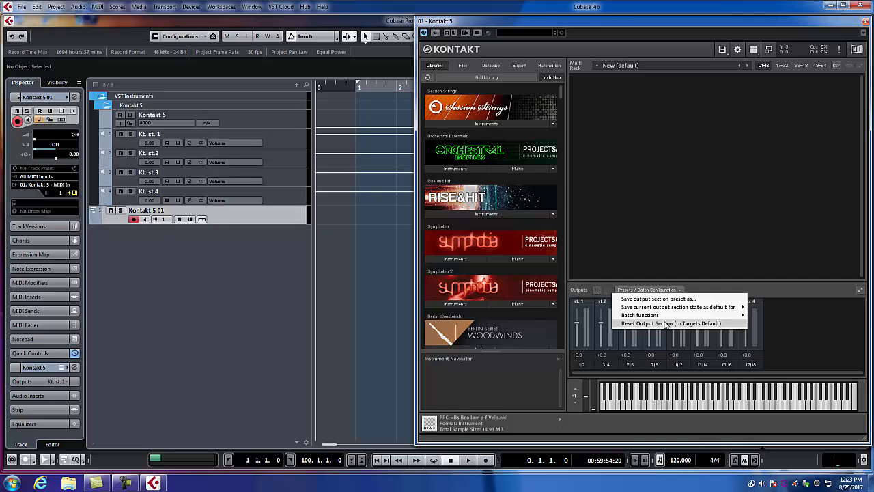
left_click(667, 325)
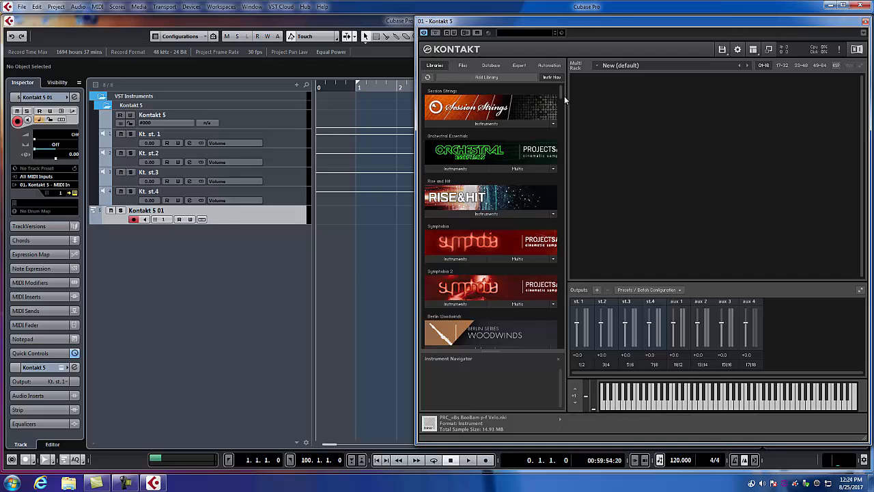
Load Celli Shorts A.nki from the Multi Articulations folder of the Berlin Strings library's BST - Main Collection 2.1
scroll(561, 93, "down", 10)
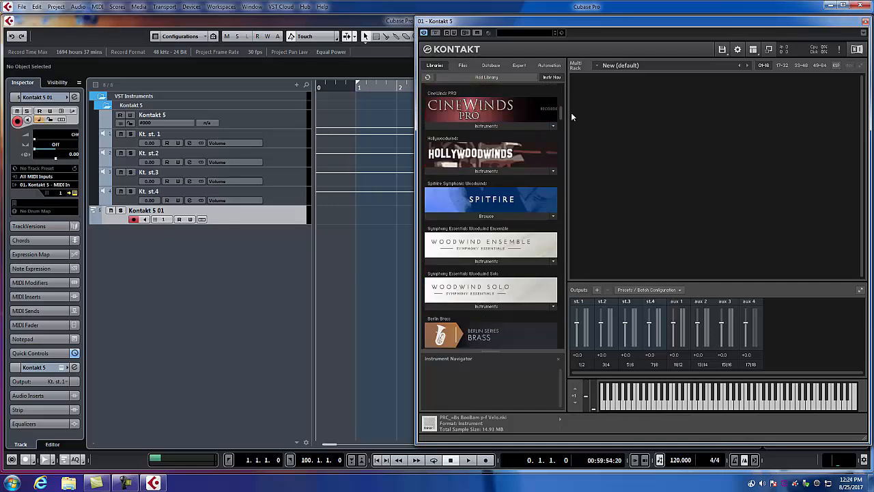
left_click_drag(571, 112, 578, 222)
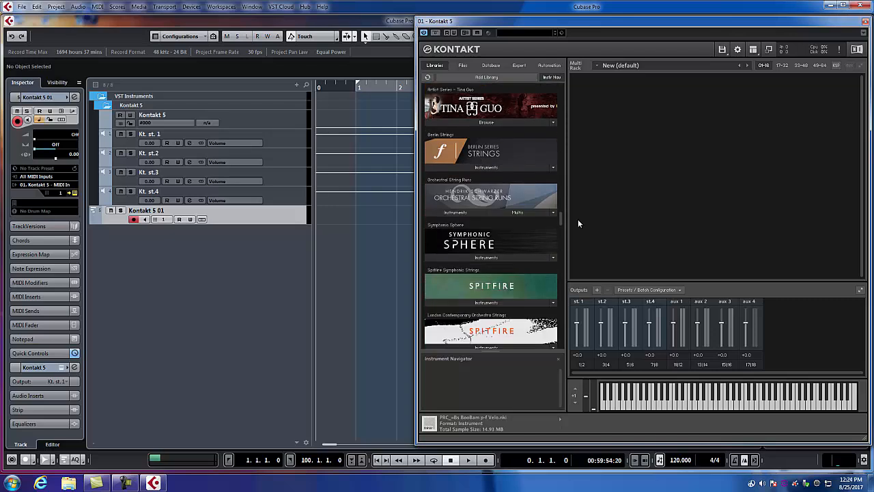
left_click(474, 168)
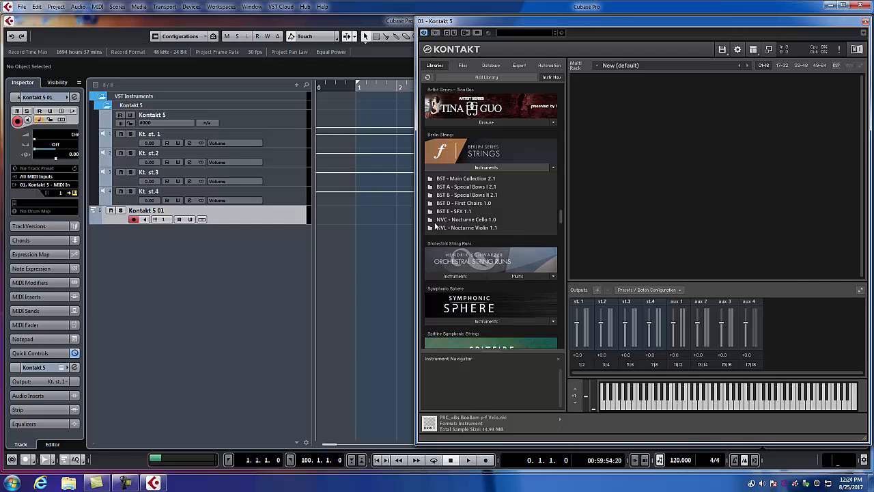
left_click(449, 179)
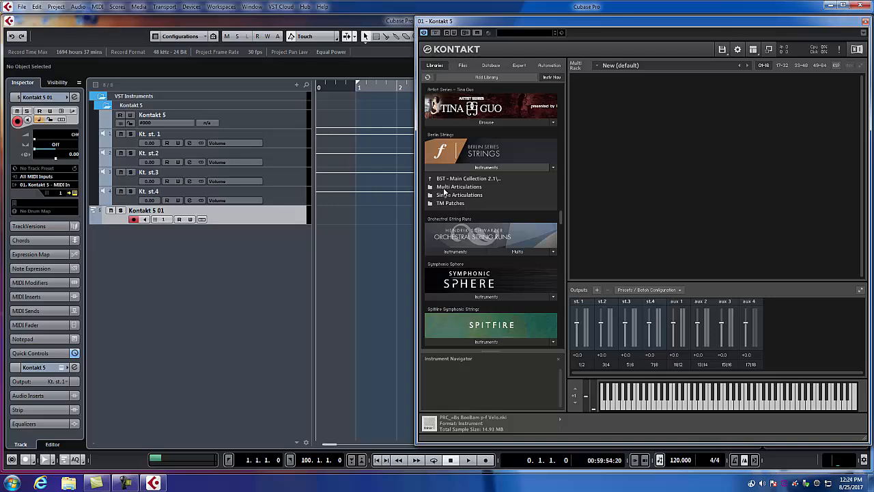
left_click(445, 187)
left_click(451, 220)
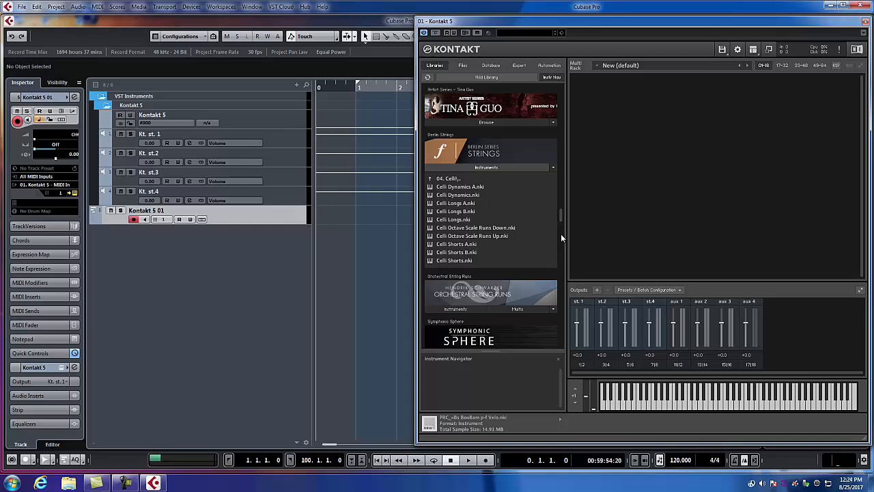
left_click(455, 245)
double_click(456, 246)
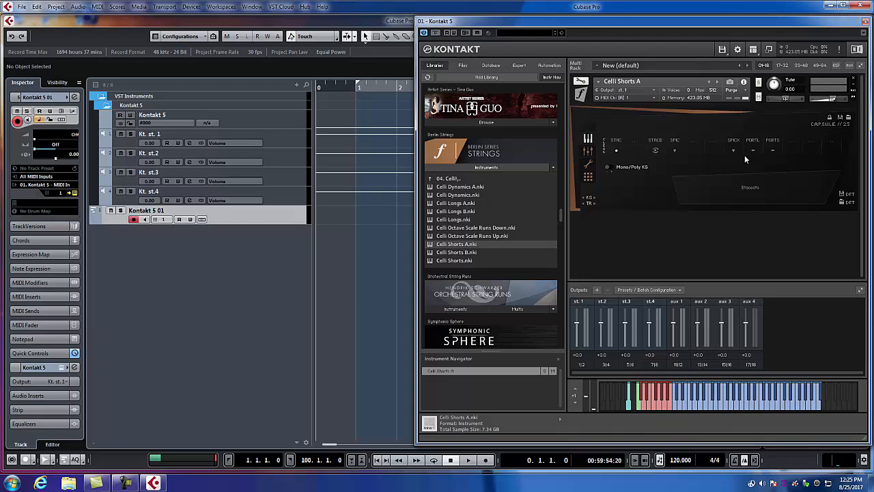
Load the SRND, AB and CLOSE microphone positions in the mixer view of Celli Shorts A
left_click(588, 150)
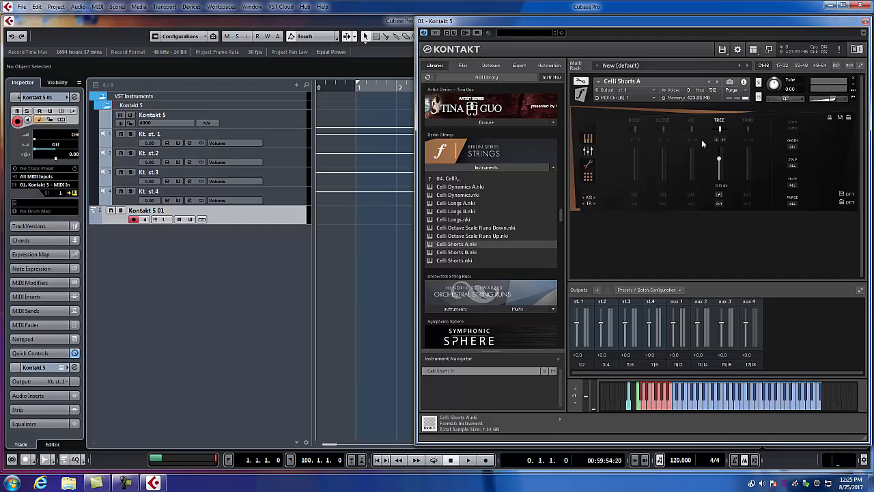
left_click(752, 120)
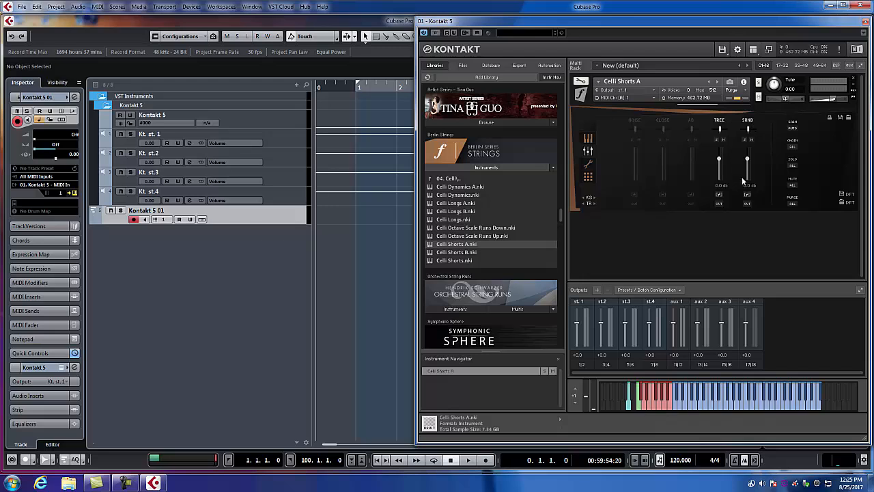
left_click(692, 121)
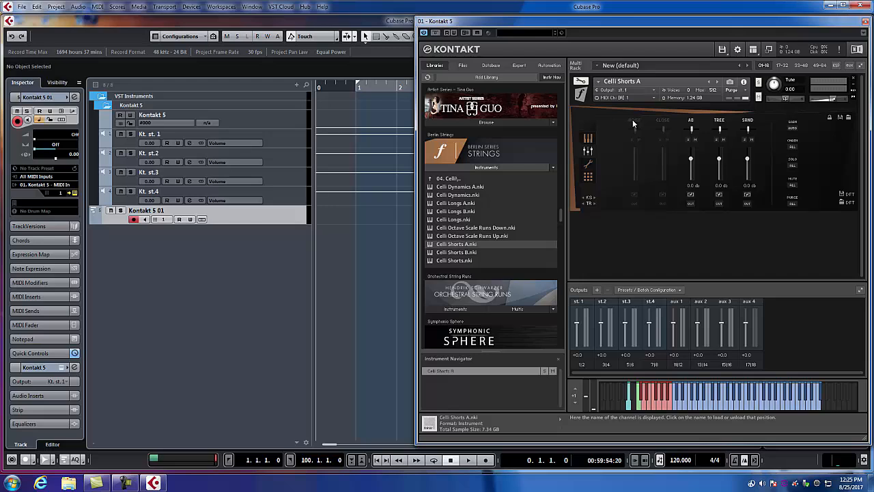
left_click(659, 120)
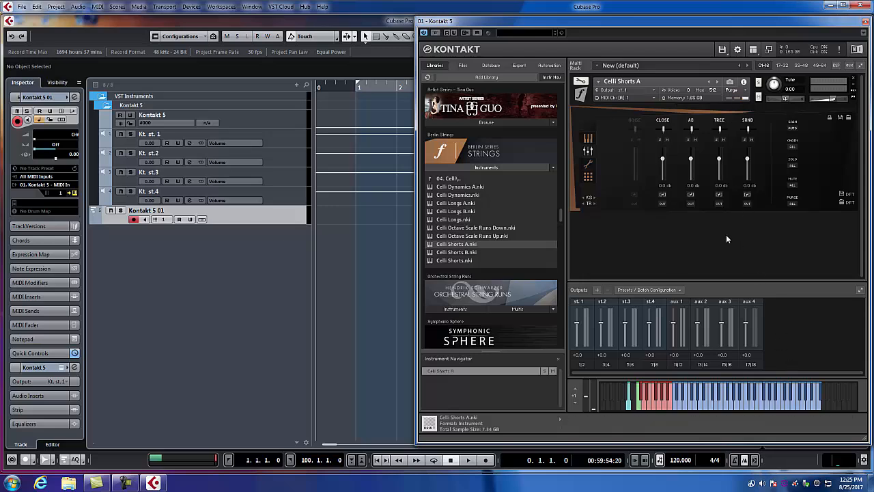
Route the TREE, SRND, AB and CLOSE microphones to separate stereo outputs, with TREE on st. 1 and AB on st.3, and close Kontakt
left_click(721, 205)
left_click(721, 211)
left_click(748, 204)
left_click(754, 236)
left_click(691, 204)
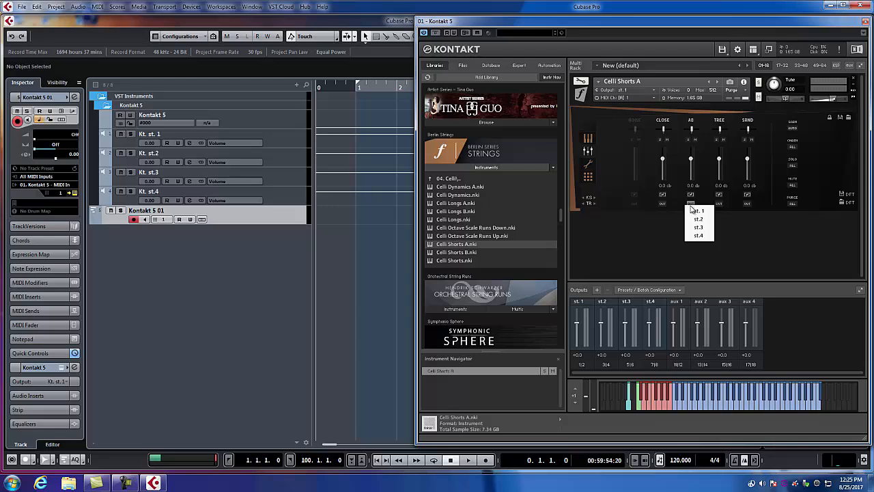
left_click(698, 229)
left_click(665, 205)
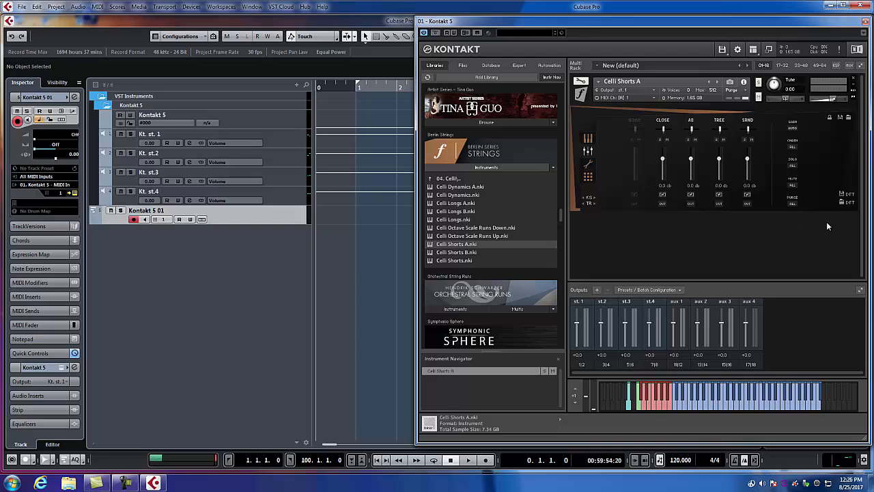
left_click(864, 23)
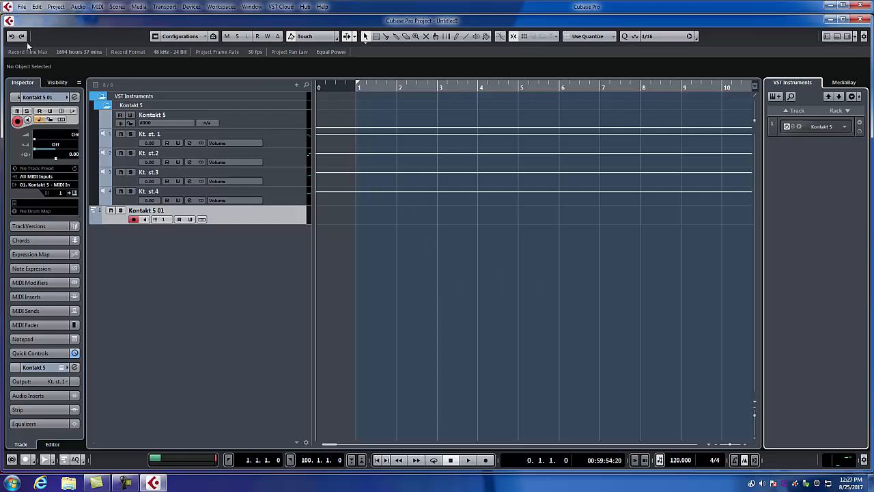
Close the current project without saving it
left_click(22, 7)
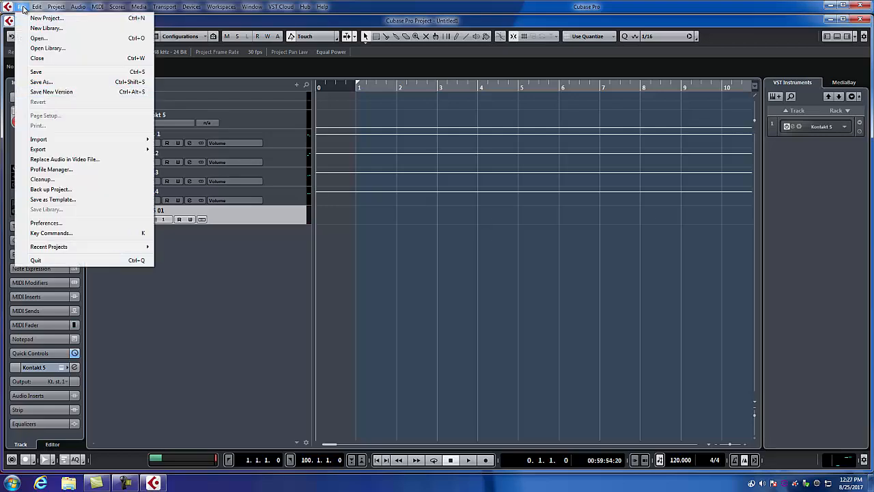
left_click(36, 60)
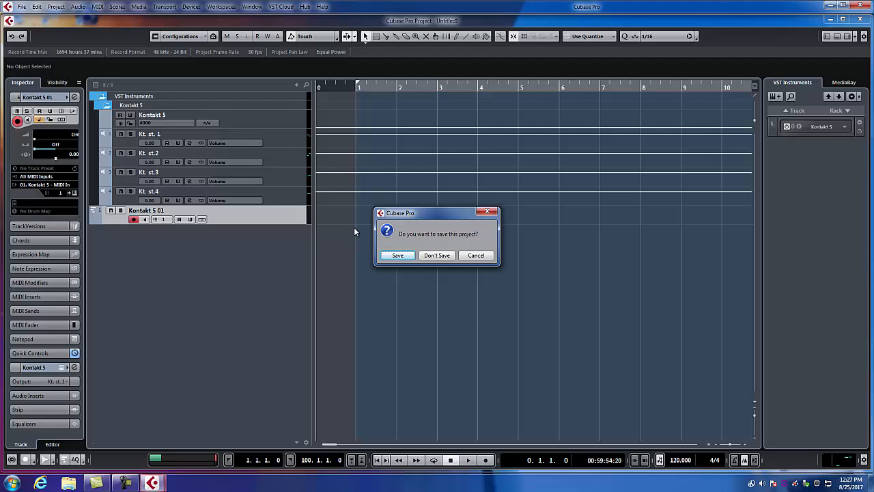
left_click(437, 255)
Open the recent project New Template 2017.cpr from D:\Projects
left_click(20, 7)
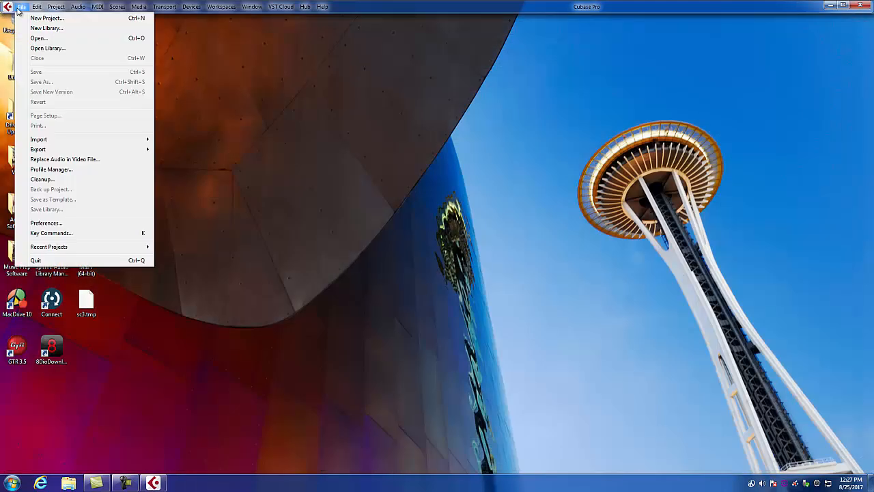
mouse_move(35, 250)
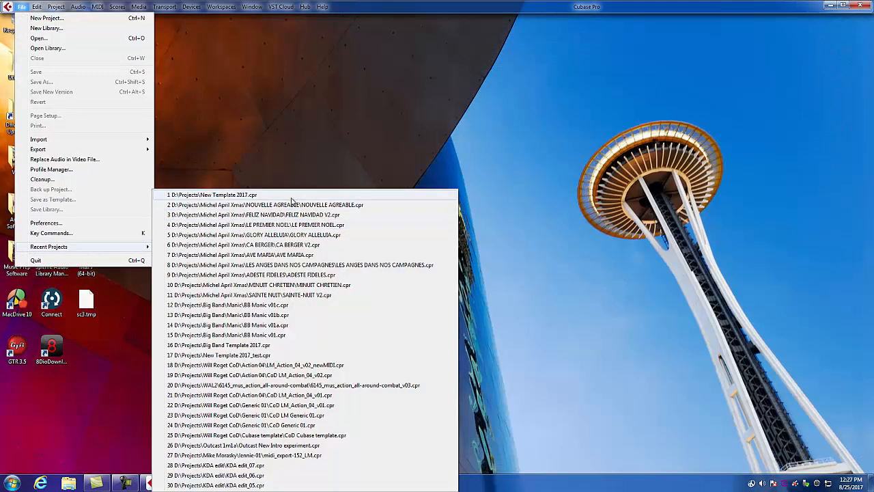
left_click(250, 196)
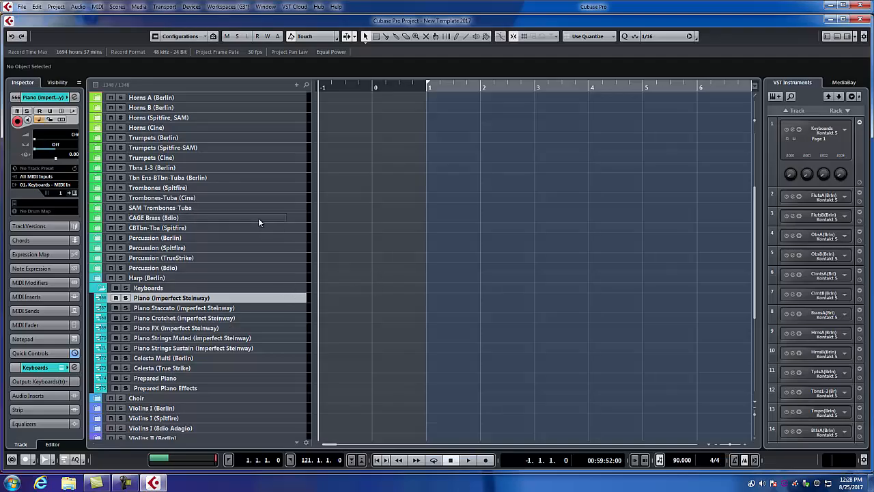
Expand the Flutes (Berlin) folder and its Flutes A and Flutes B subfolders in the track list
scroll(257, 220, "up", 5)
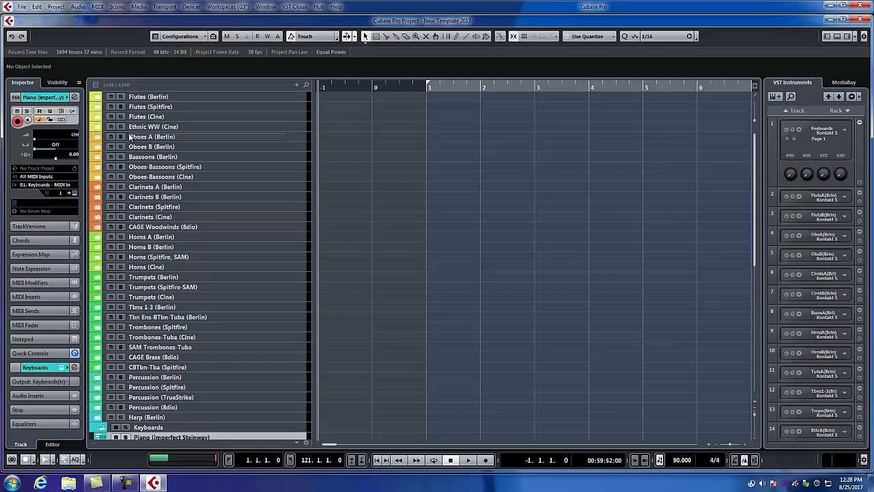
scroll(130, 126, "down", 10)
scroll(135, 135, "up", 10)
left_click(99, 97)
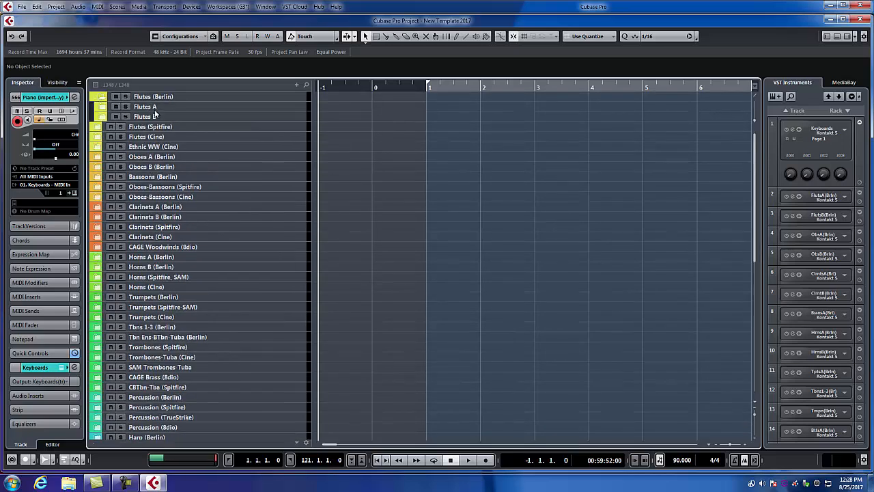
left_click(103, 107)
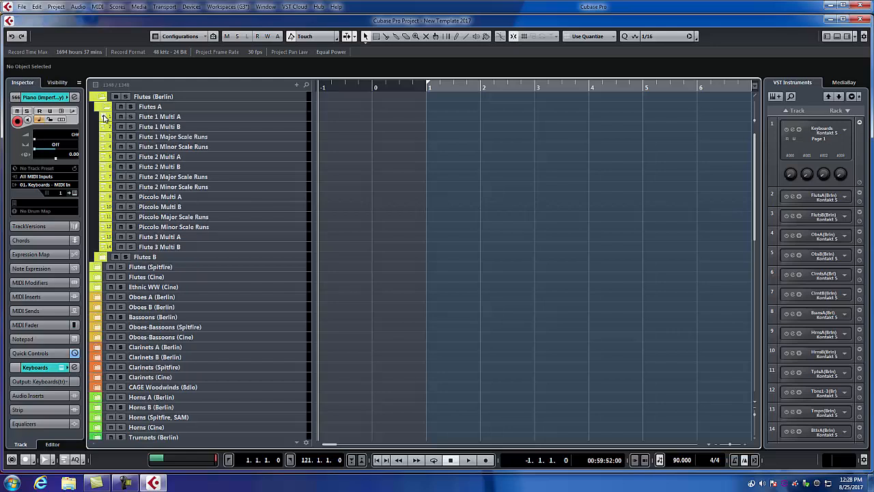
left_click(102, 257)
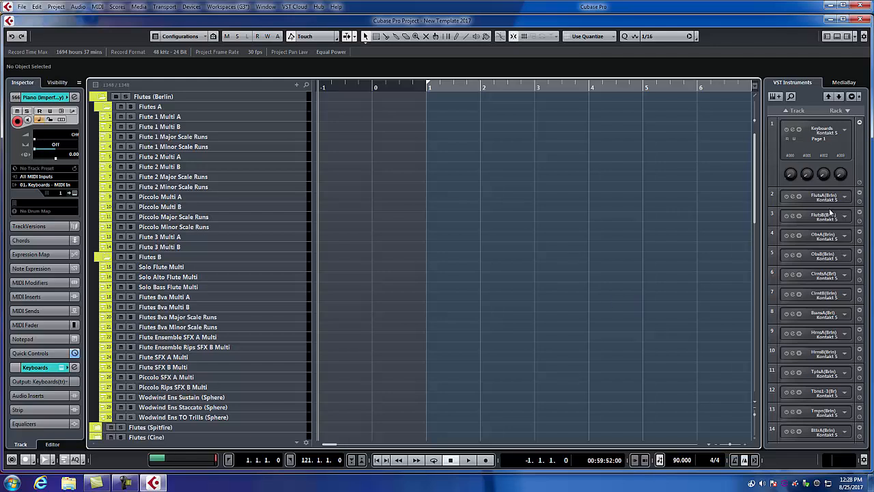
Look through the rack instruments and select Flute 1 Multi A and Flute 1 Multi B to check their instrument assignment and MIDI channels
scroll(809, 218, "down", 15)
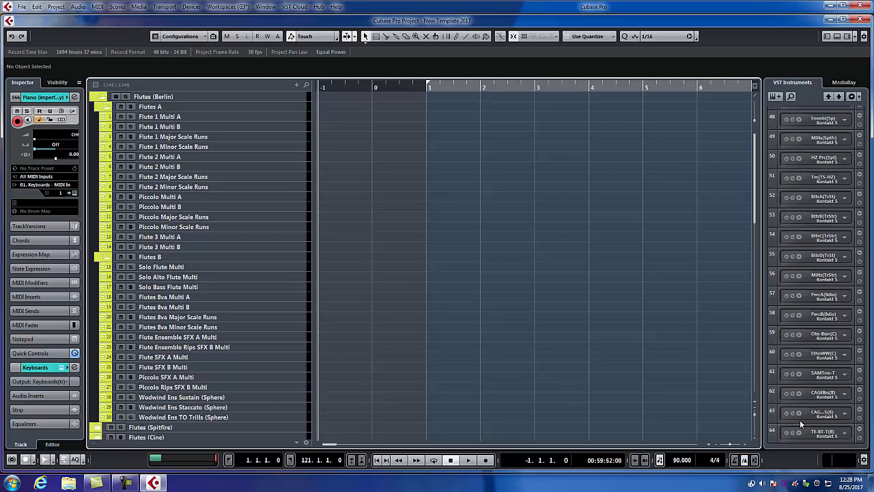
scroll(800, 419, "up", 15)
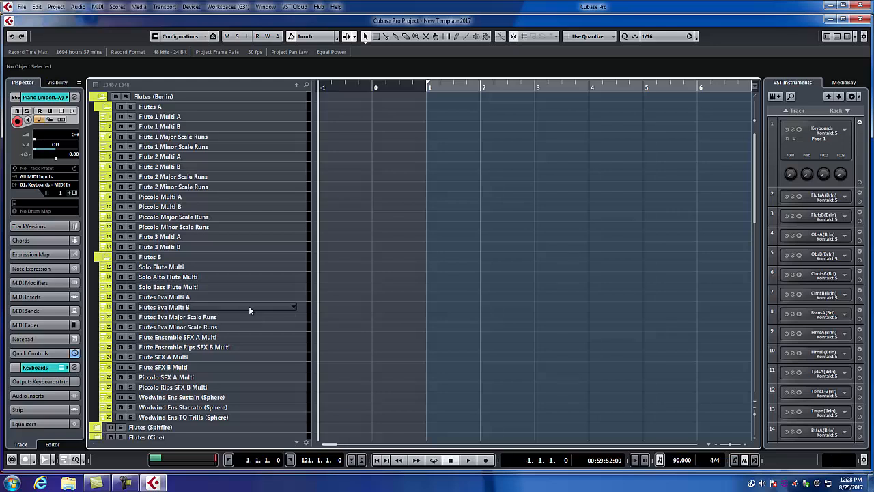
left_click(302, 117)
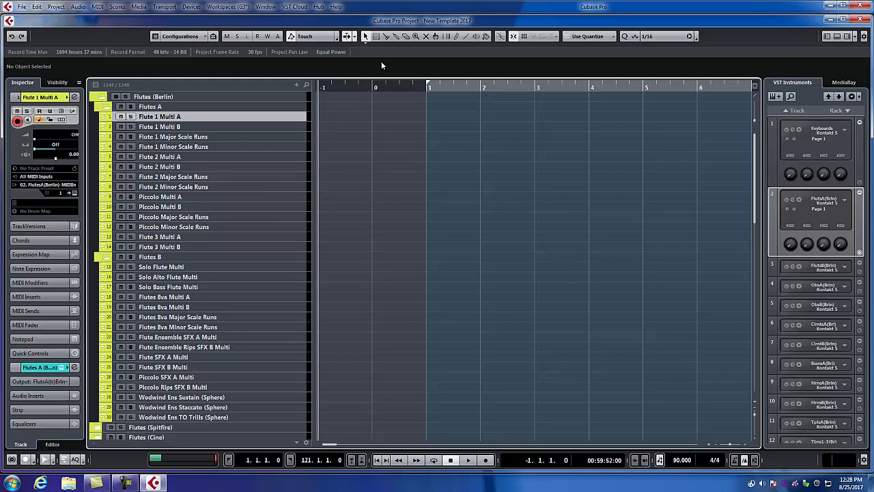
left_click(300, 126)
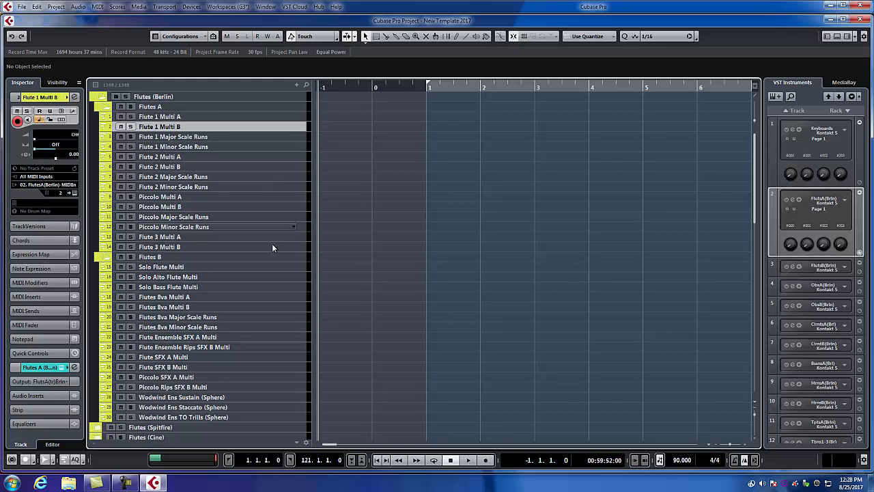
Collapse the Flutes A and Flutes B subfolders and the Flutes (Berlin) folder
left_click(107, 108)
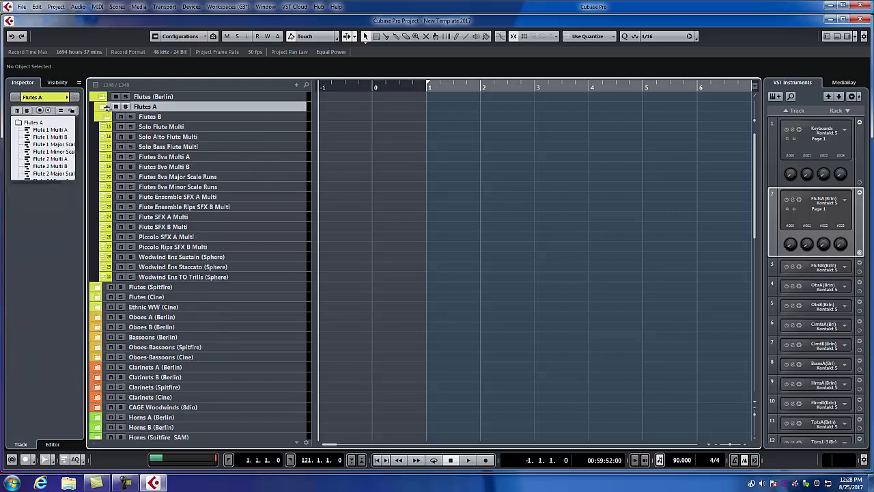
left_click(107, 116)
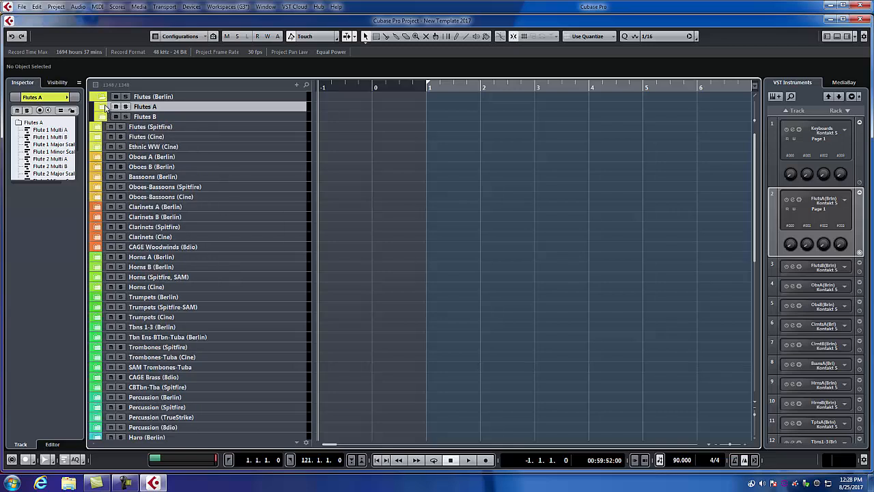
left_click(103, 99)
left_click(103, 99)
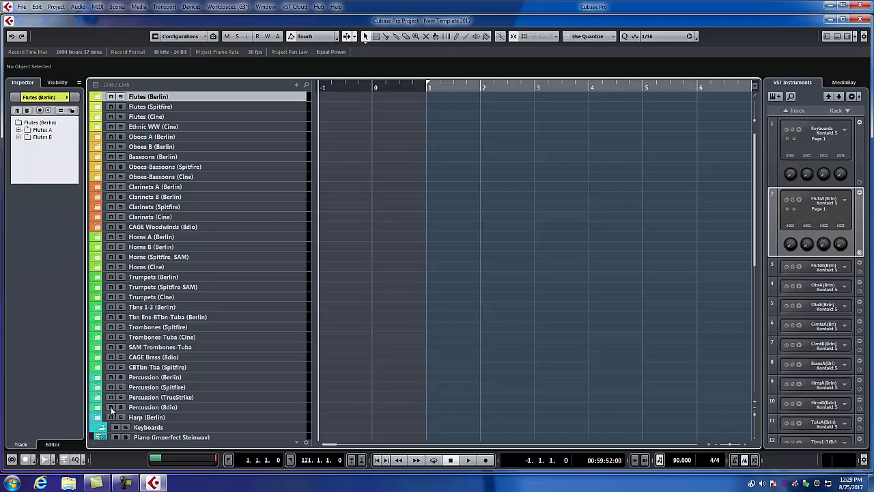
Expand the Celli (Berlin) folder with its Celli A and Celli B subfolders and select the Celli Longs A track
scroll(137, 362, "down", 10)
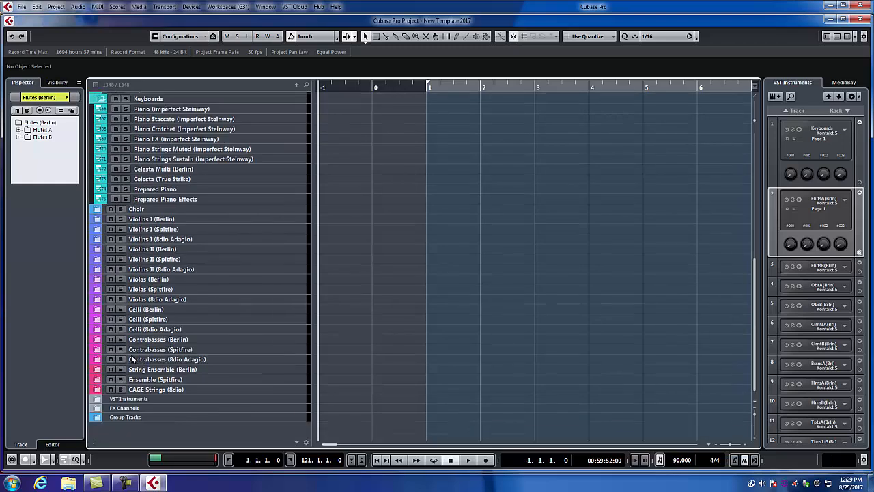
left_click(98, 309)
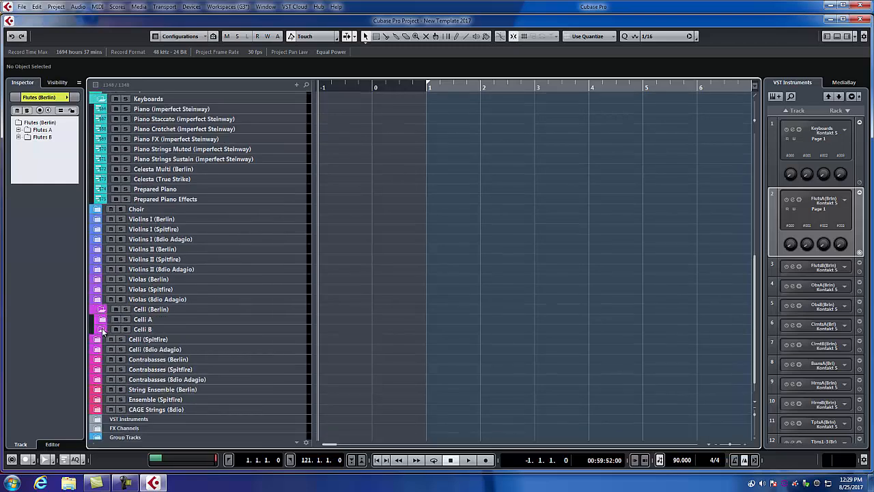
left_click(103, 329)
left_click(103, 319)
scroll(219, 345, "down", 7)
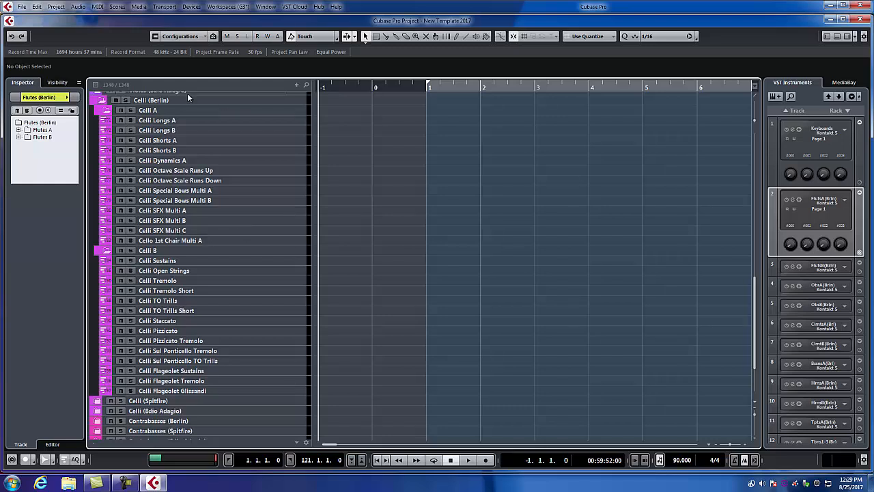
left_click(303, 121)
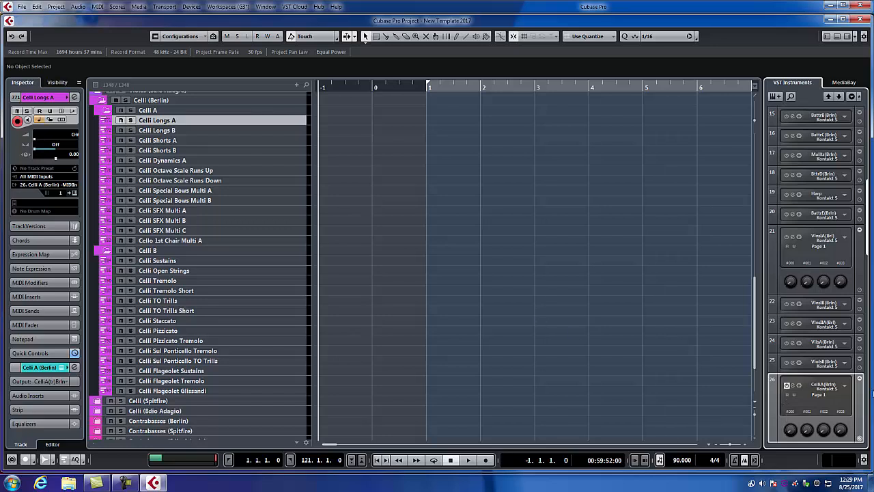
Load the multi Berlin Celli A.nkm into the Celli A (Berlin) Kontakt rack instrument, replacing the empty multi
left_click(790, 386)
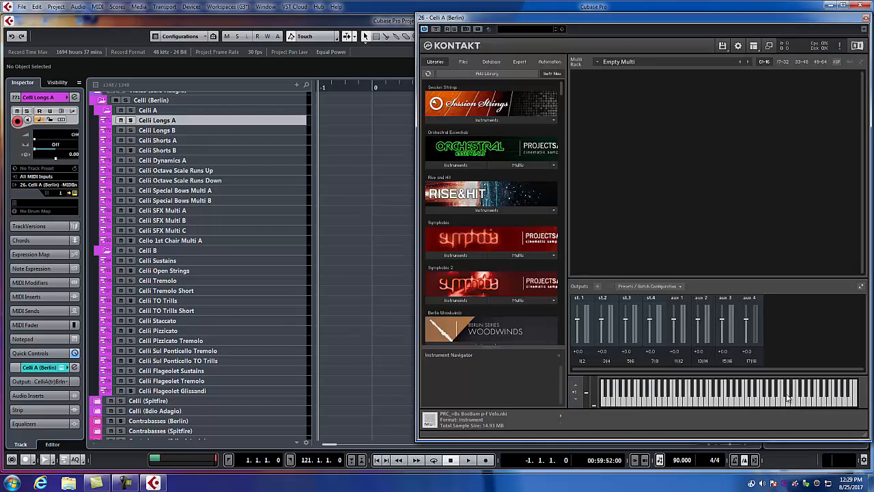
left_click(723, 47)
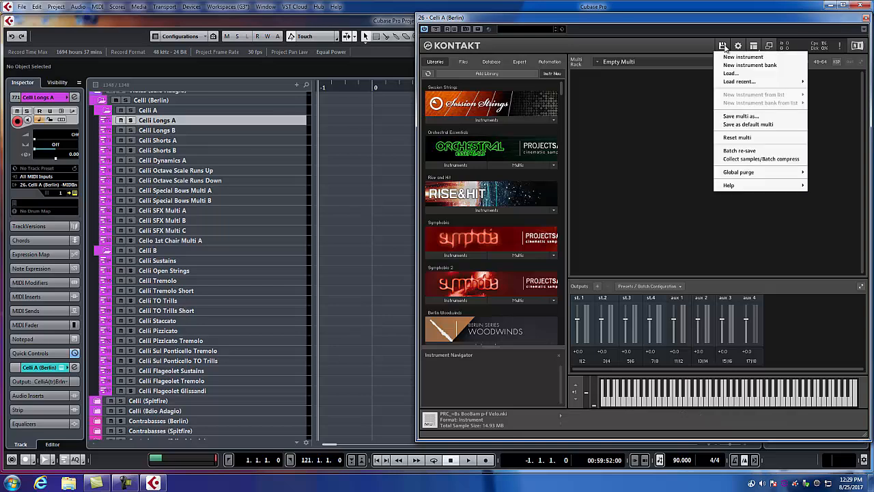
left_click(729, 73)
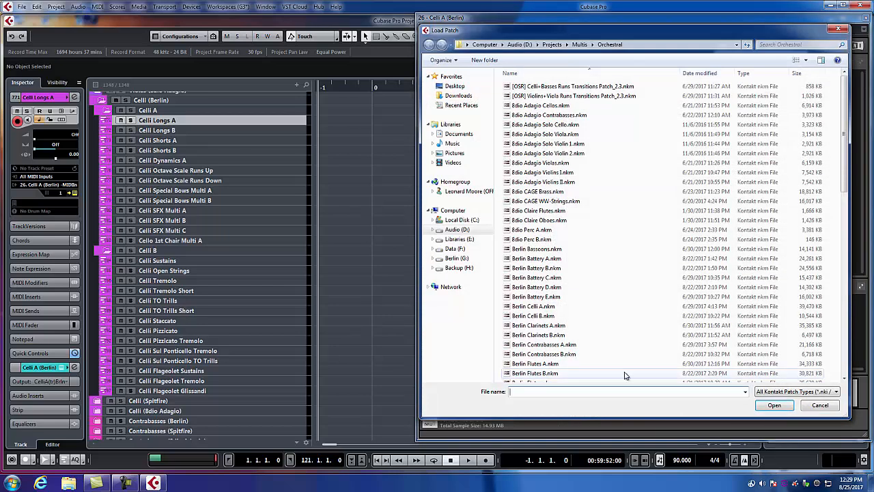
left_click(536, 309)
left_click(774, 405)
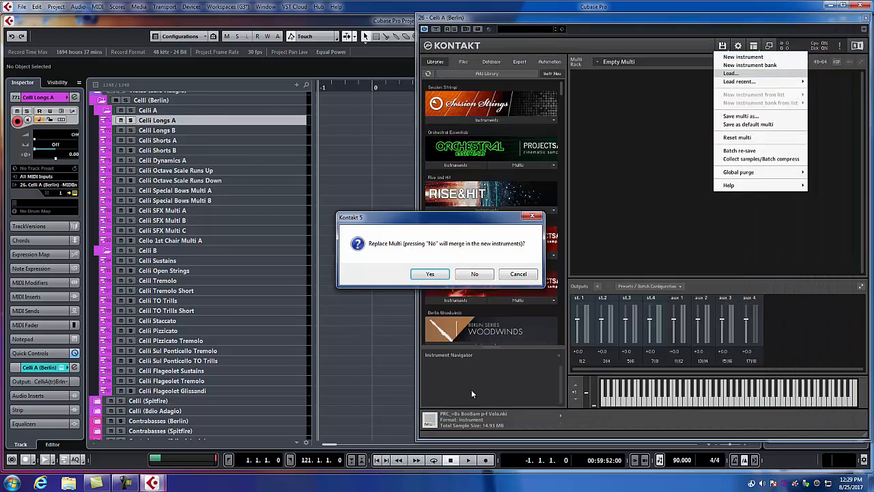
left_click(427, 275)
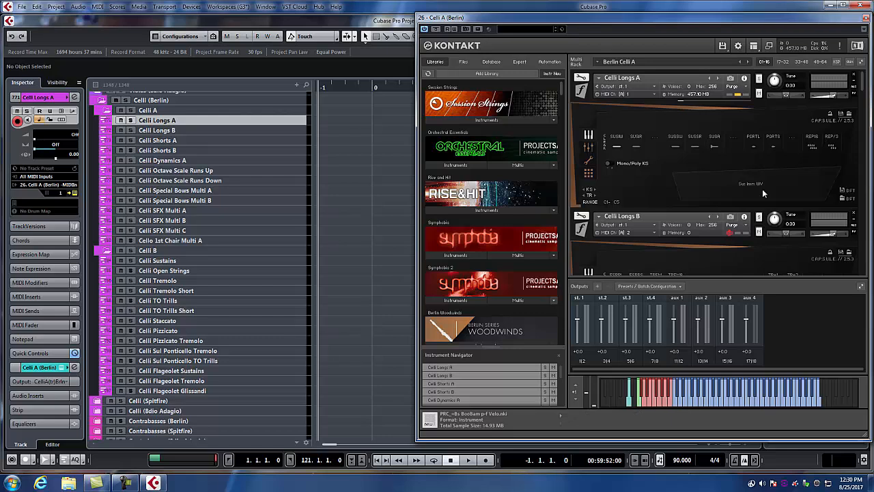
Check the microphone mixer view of Celli Longs A, return to its articulation view and close Kontakt
left_click(587, 149)
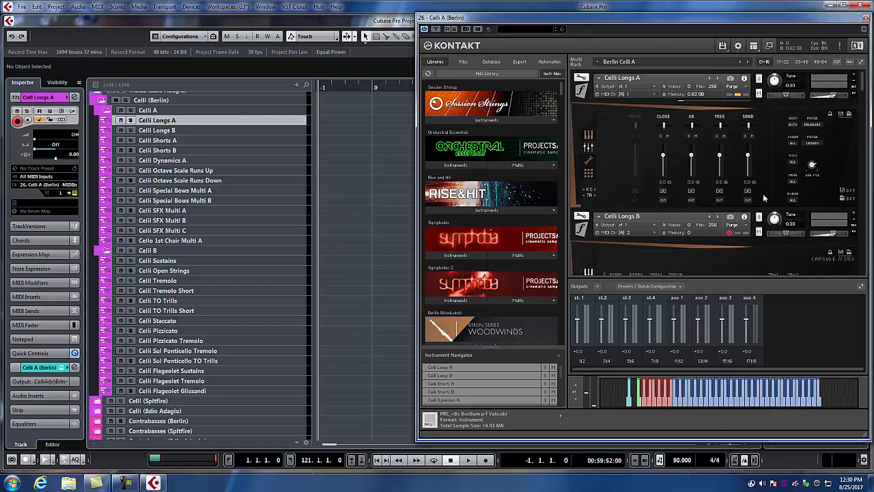
left_click(589, 135)
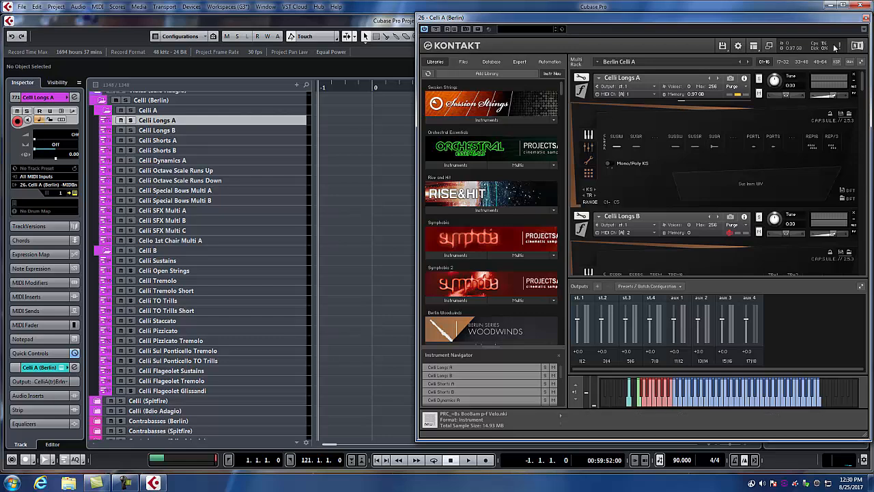
left_click(863, 17)
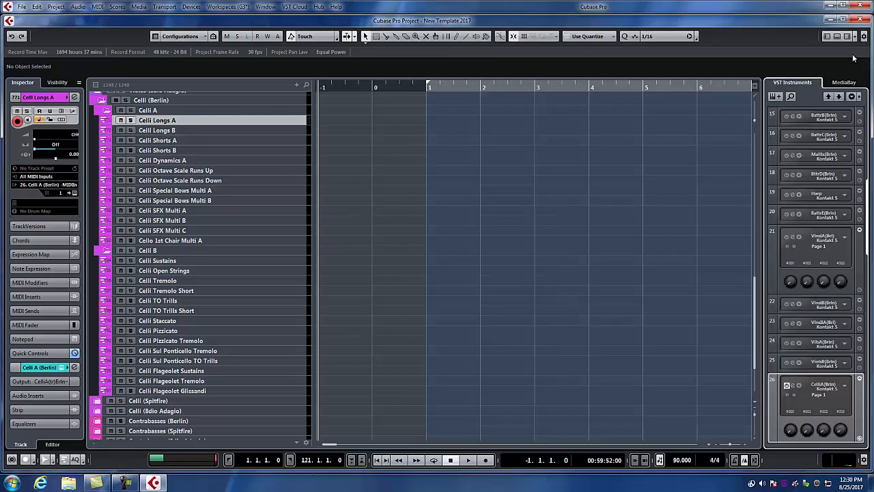
Show the MixConsole and look over the surround microphone channels of the orchestra and the FX and group channels after them
key("F3")
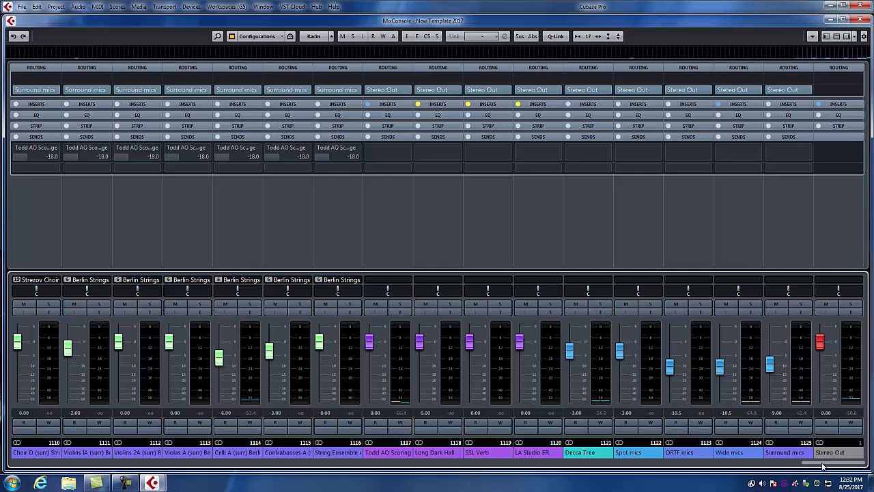
left_click_drag(823, 465, 780, 483)
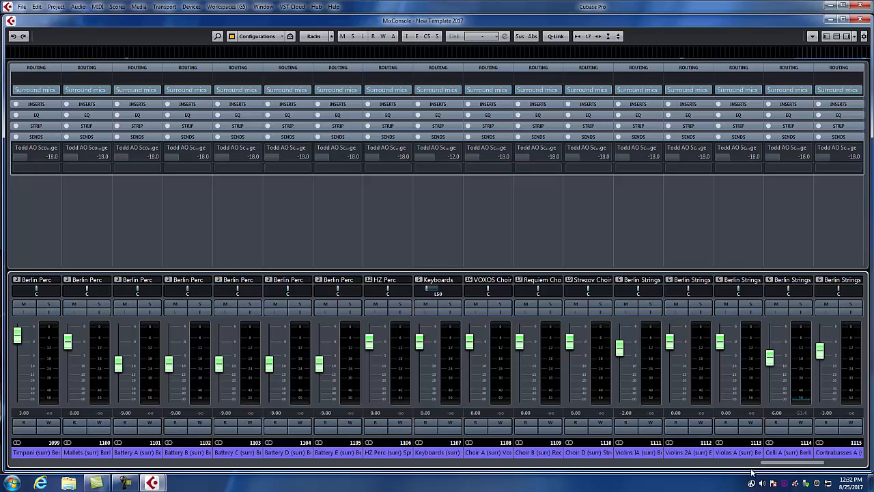
left_click_drag(780, 465, 837, 468)
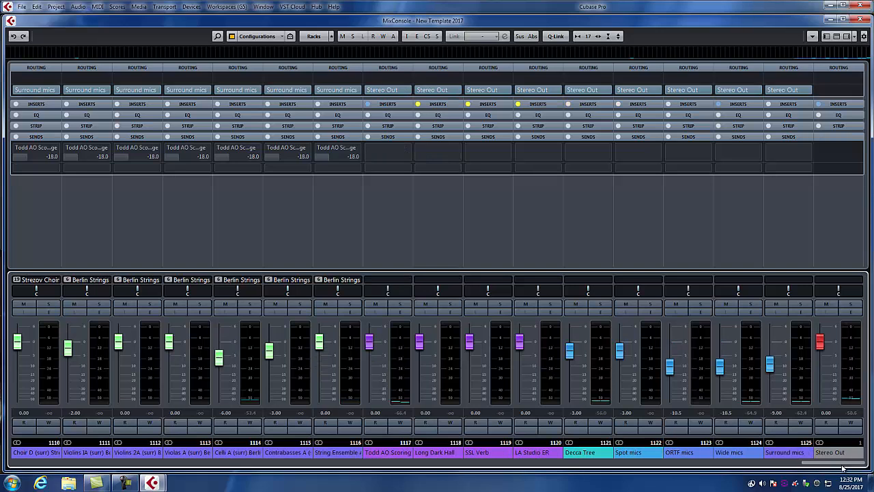
left_click_drag(842, 466, 826, 469)
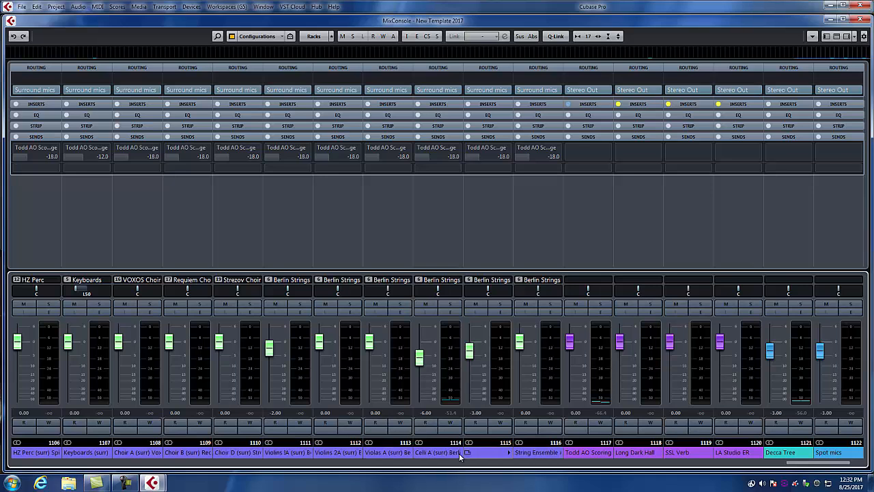
Solo the linked Berlin Strings surround channels together and clear the solo again
left_click(438, 435)
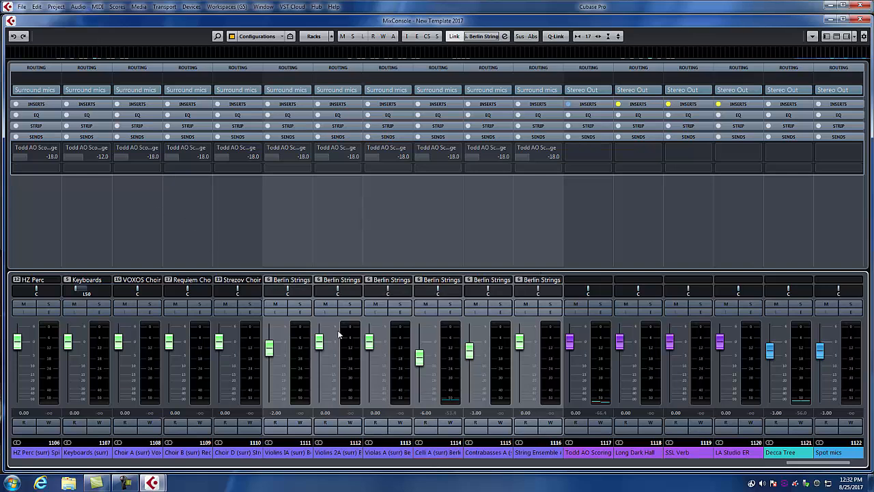
left_click(350, 306)
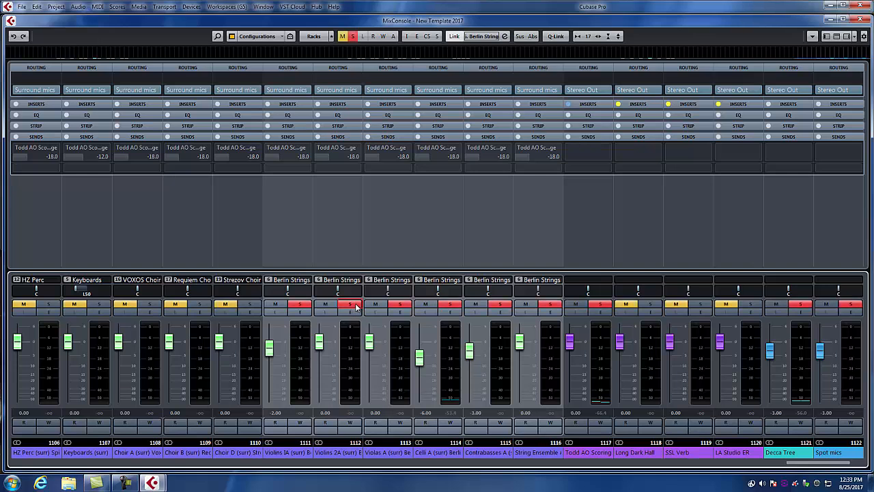
left_click(352, 305)
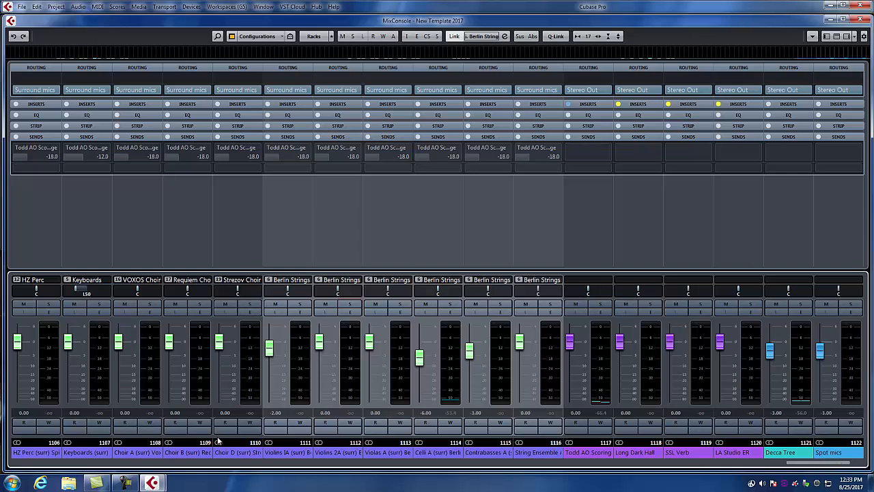
View the available output busses for the Celli A surround channel without changing its routing, and close the MixConsole
left_click(457, 91)
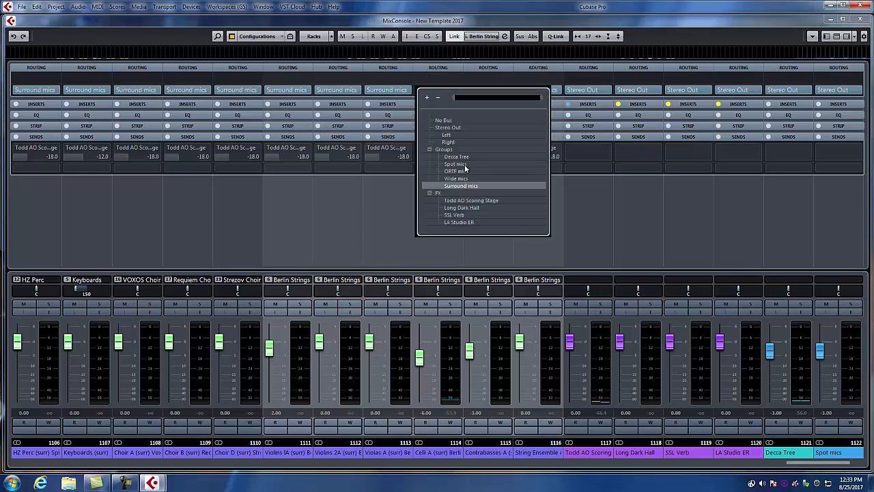
left_click(442, 78)
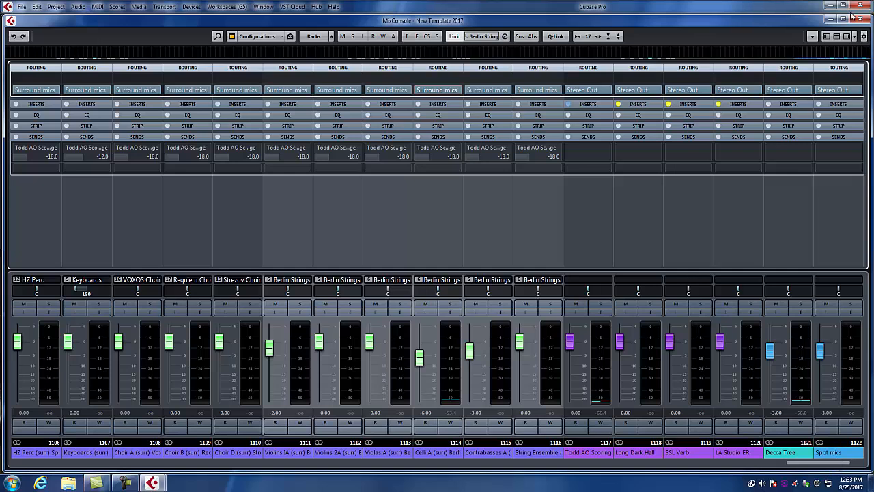
key("F3")
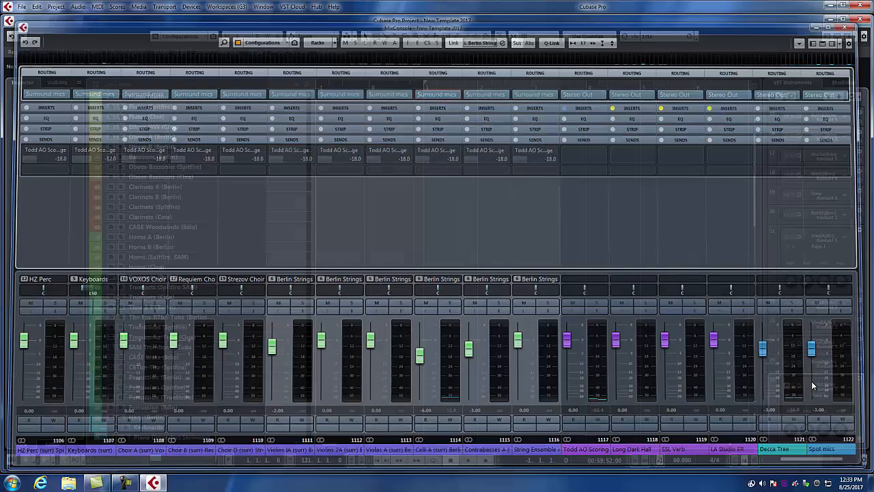
Select the Celli Longs A track and show the microphone group channels and Stereo Out in the MixConsole
scroll(258, 349, "down", 15)
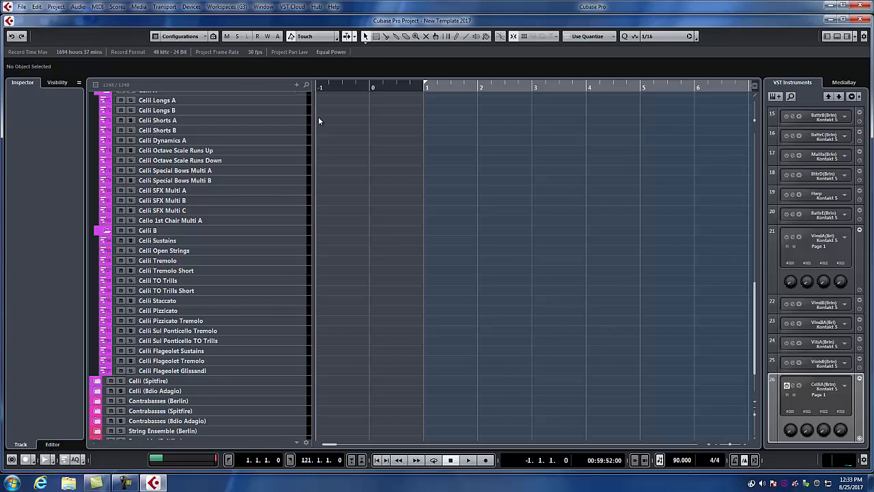
scroll(321, 124, "up", 2)
left_click(304, 171)
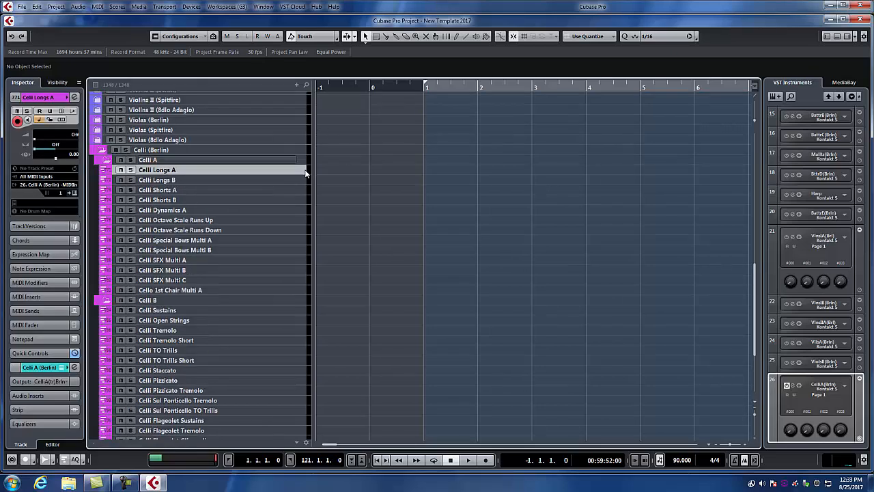
key("F3")
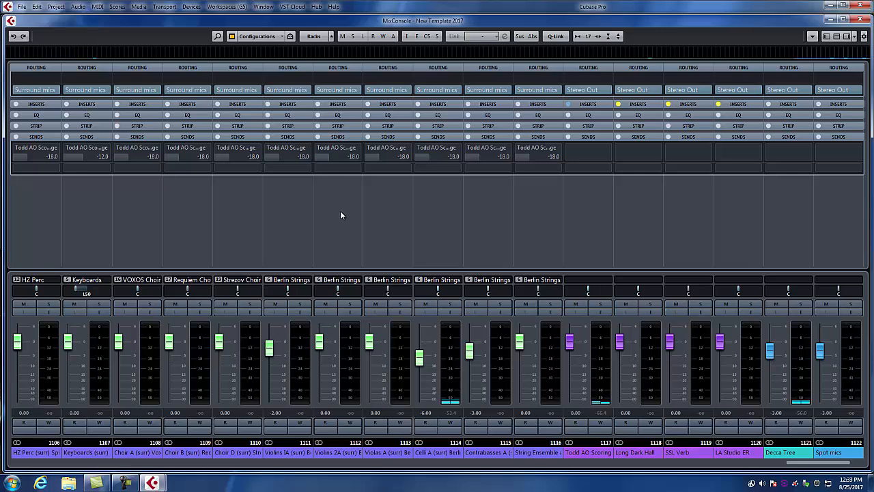
left_click_drag(814, 467, 862, 467)
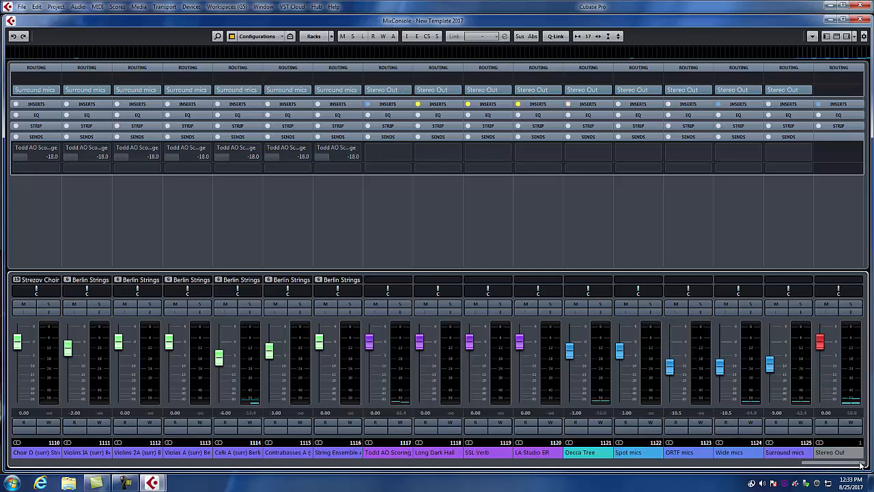